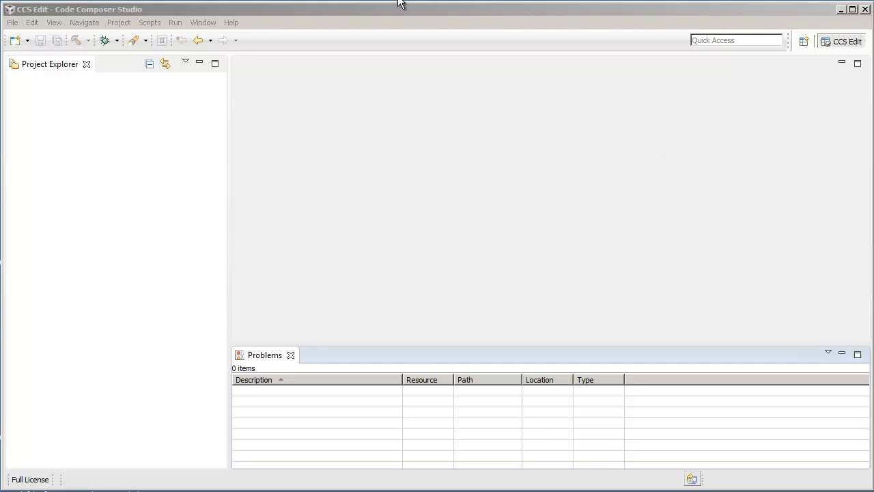
# Begin installing new software from the Code Generation Tools Updates site via the Help menu.
pyautogui.click(235, 21)
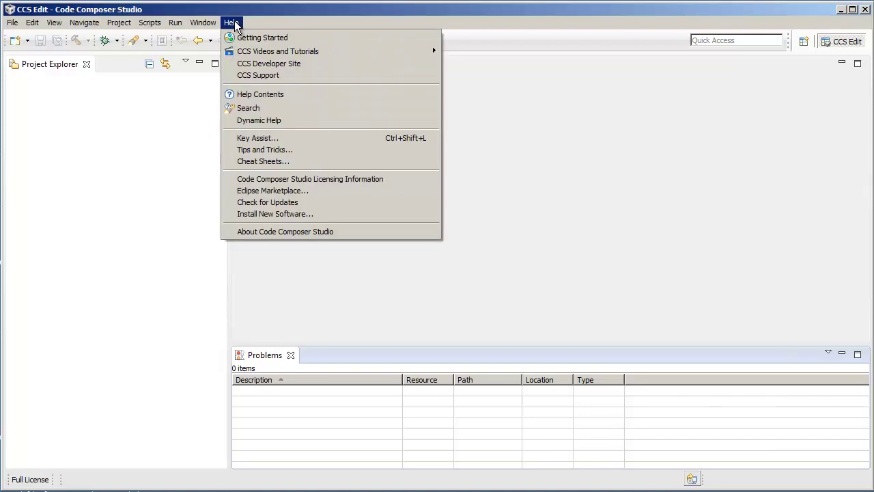
pyautogui.click(308, 214)
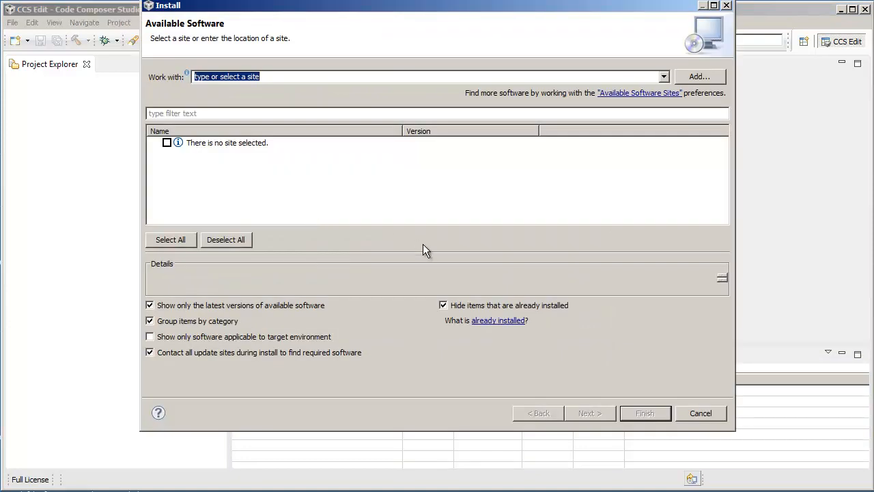
pyautogui.click(663, 77)
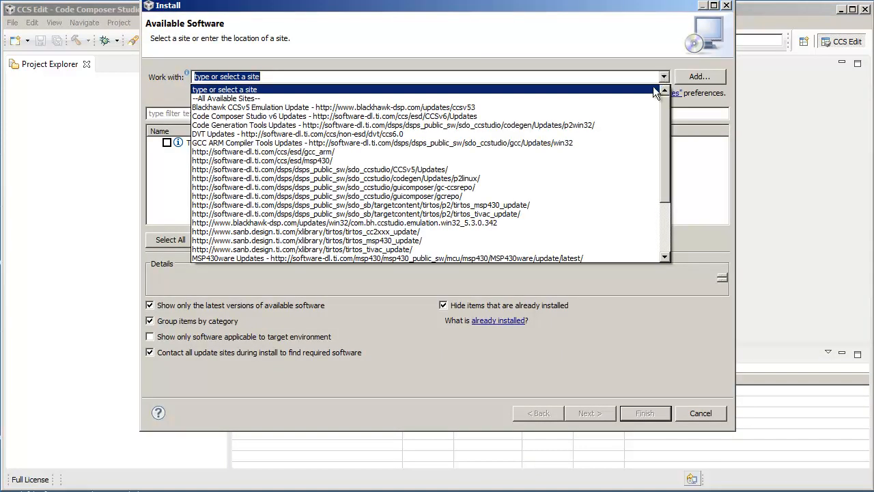
pyautogui.click(455, 126)
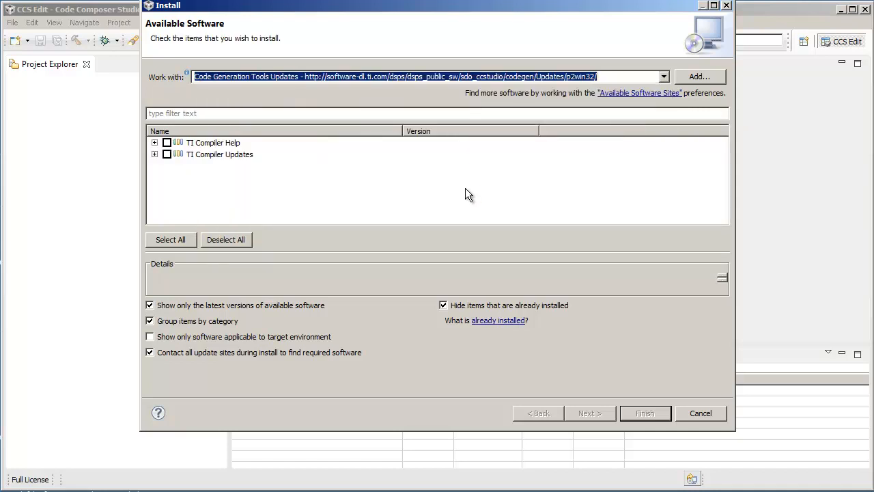
# Expand the TI Compiler Updates group to show its compiler tools packages.
pyautogui.click(154, 154)
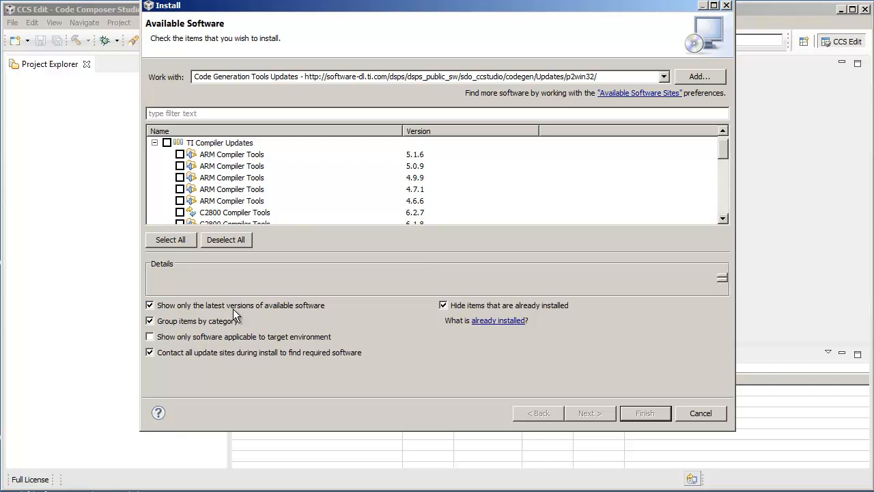
# Turn off 'Show only the latest versions' so older ARM Compiler Tools releases appear in the list.
pyautogui.click(149, 305)
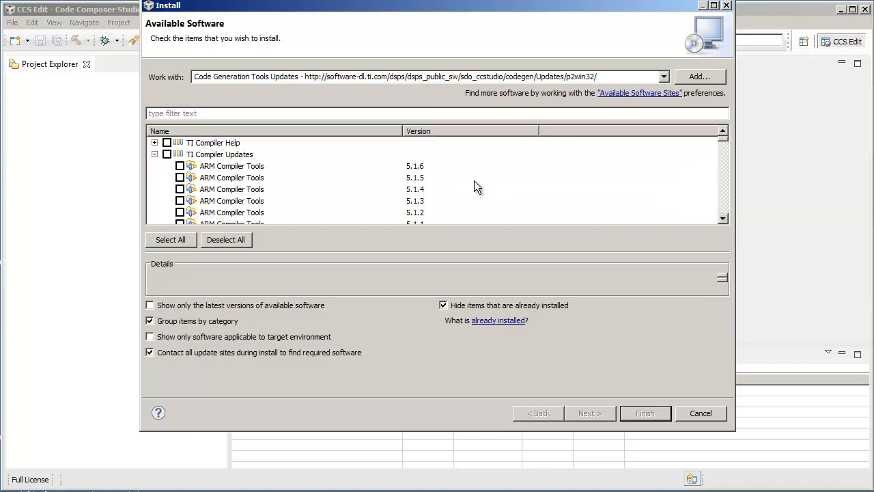
pyautogui.click(723, 219)
pyautogui.click(722, 219)
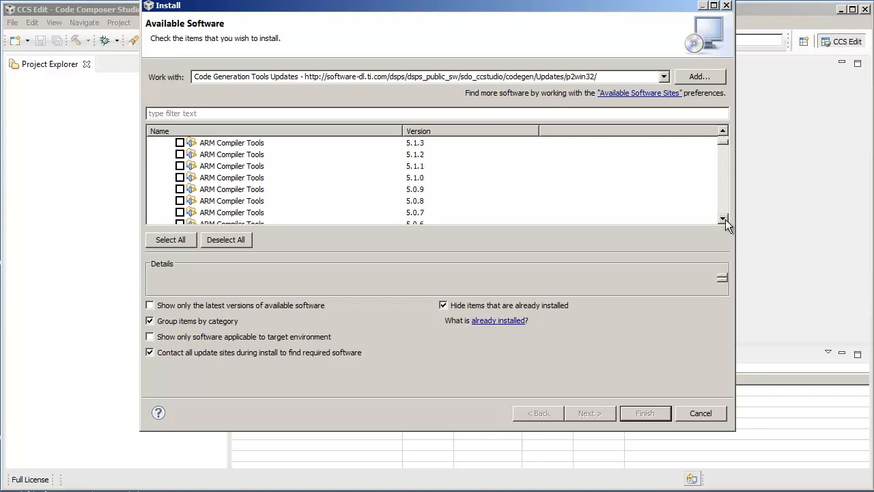
pyautogui.click(722, 219)
# Check ARM Compiler Tools 5.1.4 as the single item selected for installation.
pyautogui.click(724, 131)
pyautogui.click(724, 131)
pyautogui.click(723, 130)
pyautogui.click(180, 143)
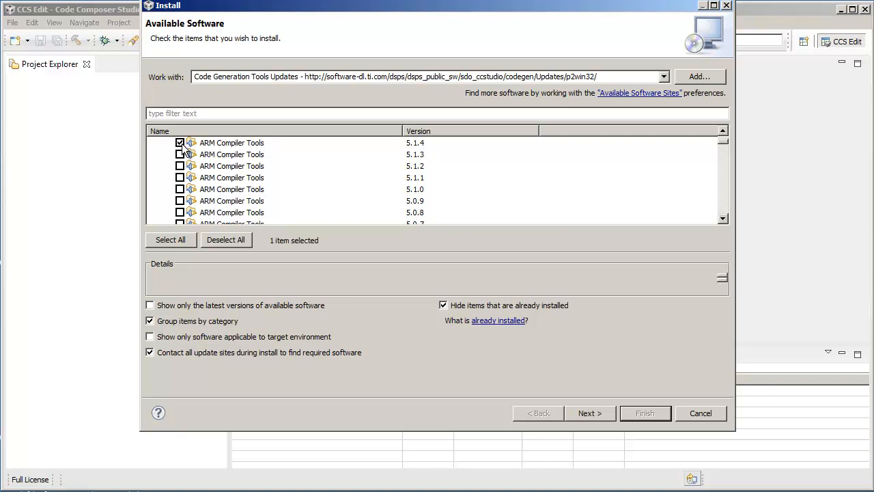